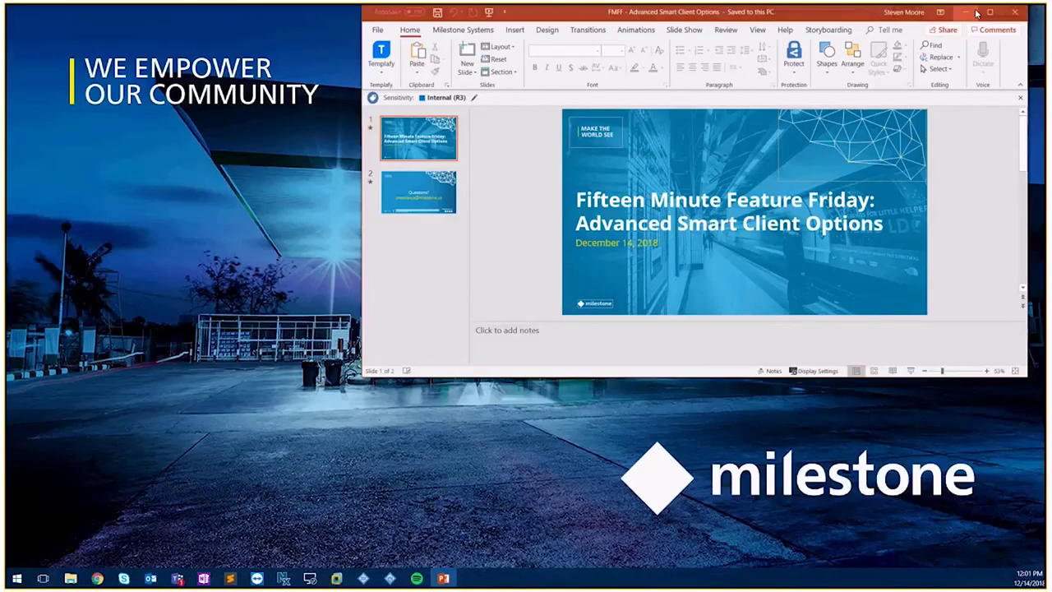
- Minimize the PowerPoint 'Advanced Smart Client Options' deck to reveal XProtect Smart Client
left_click(977, 14)
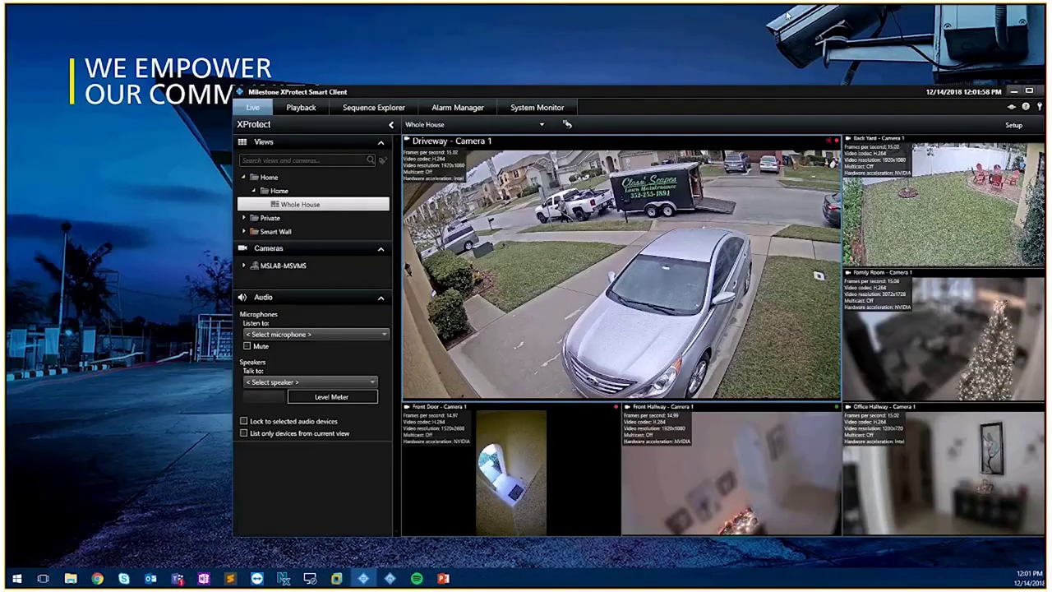
- Show the six-camera Whole House live view full screen with F11
key("F11")
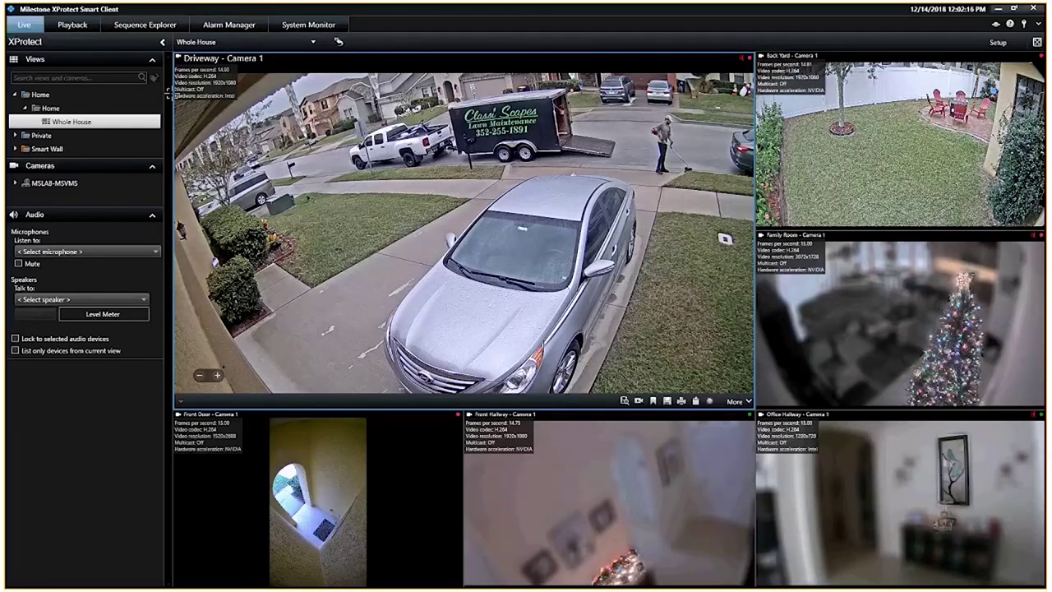
left_click(151, 219)
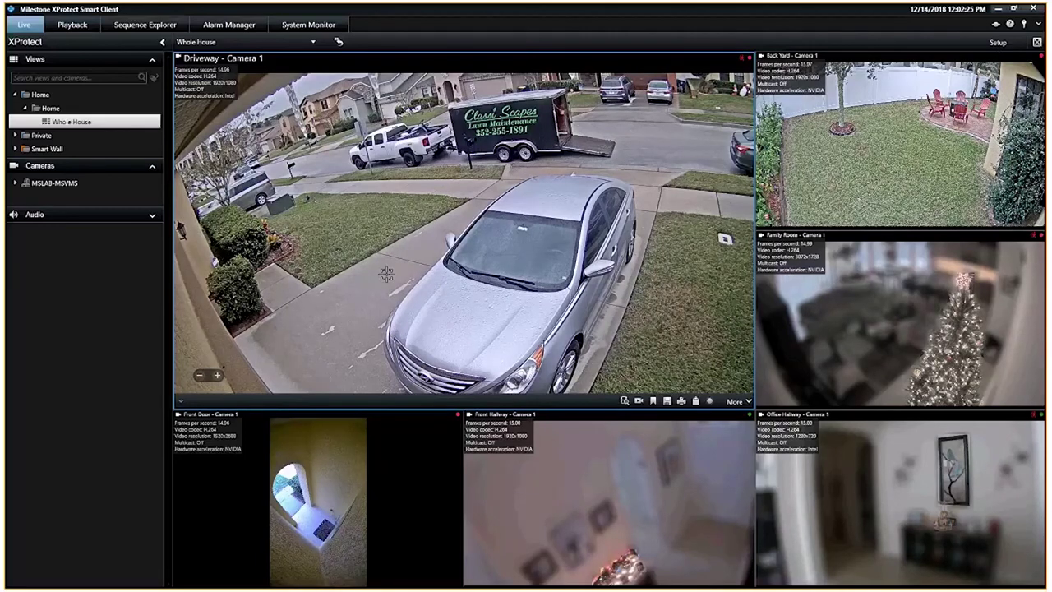
left_click(136, 218)
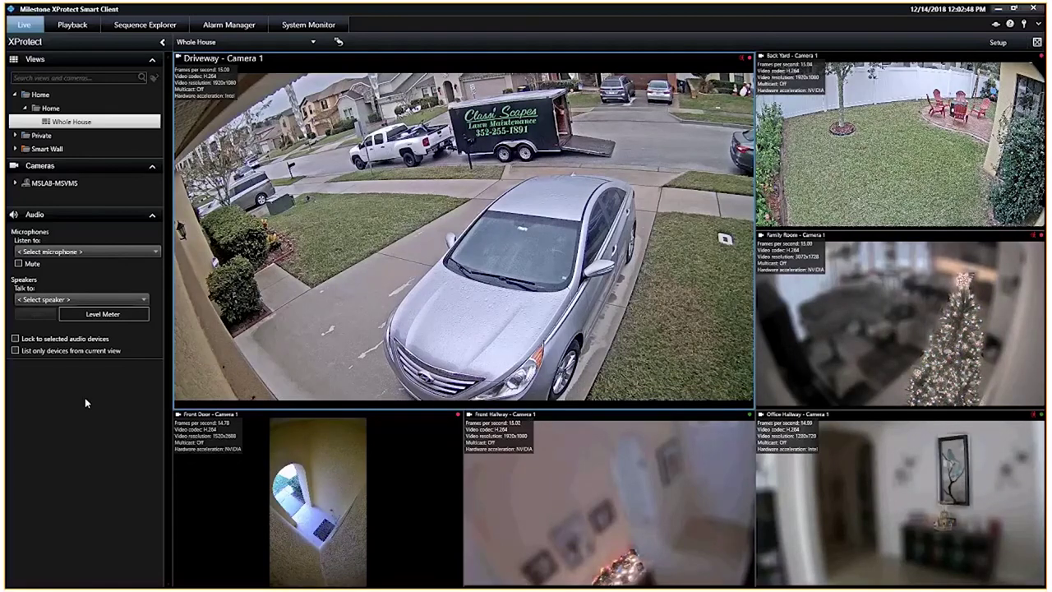
left_click(105, 252)
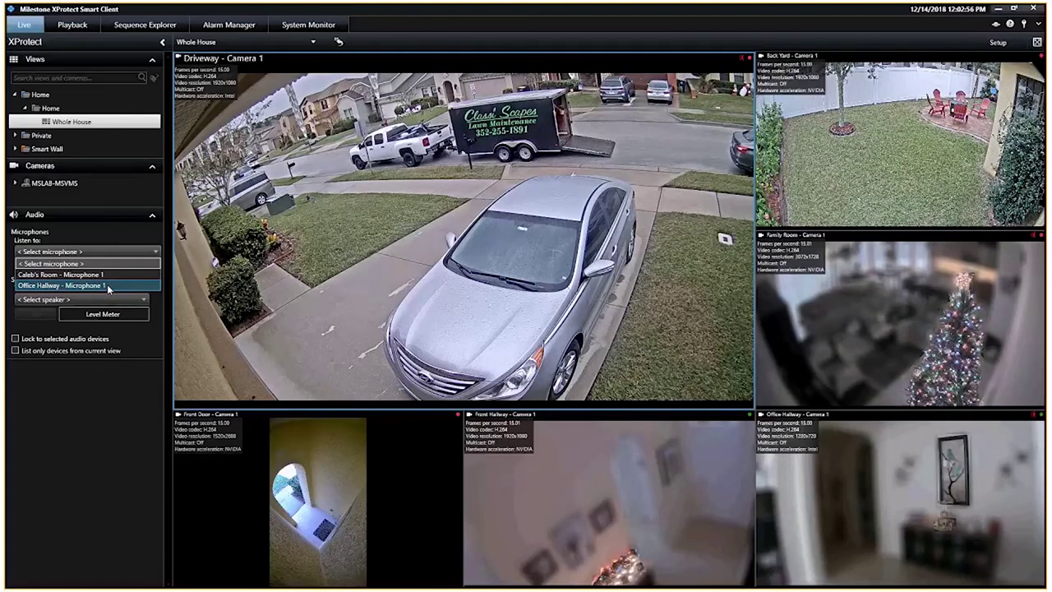
left_click(106, 285)
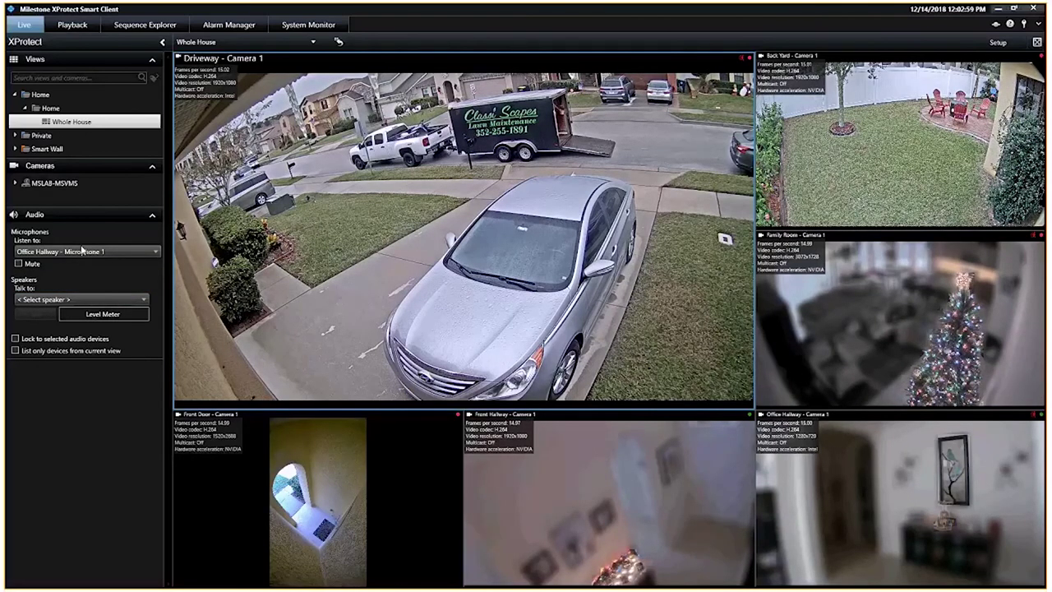
left_click(426, 248)
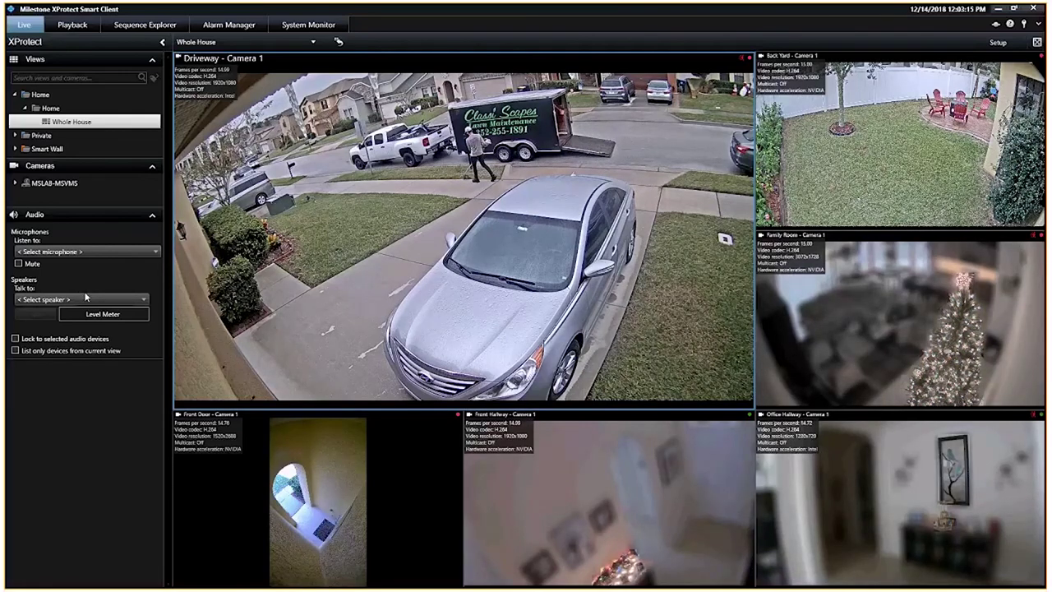
- Use the Office Hallway camera's audio: listen through Microphone 1, muted, and talk through its speaker
mouse_move(448, 292)
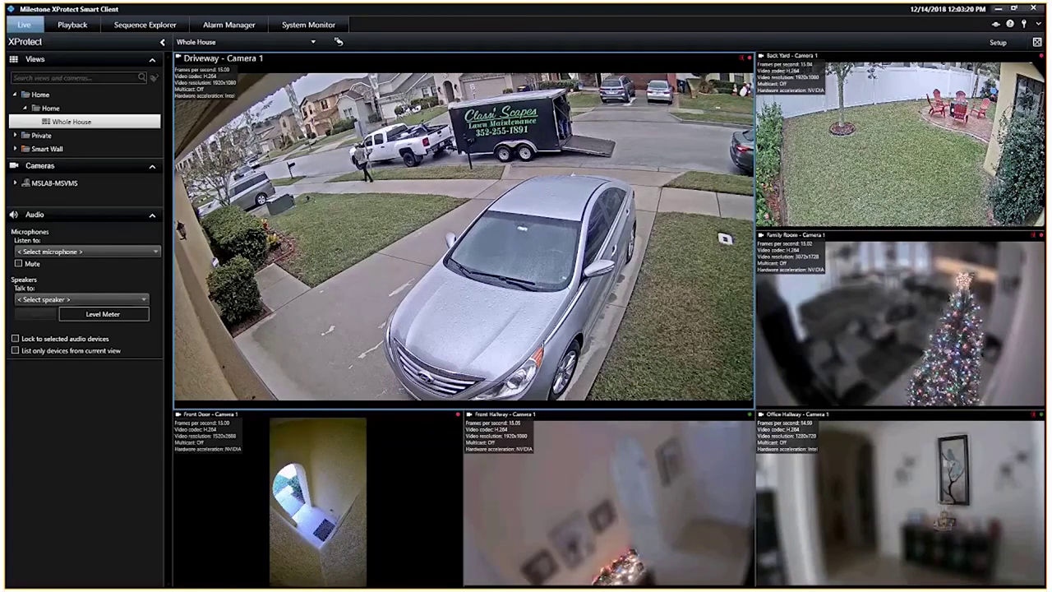
left_click(82, 299)
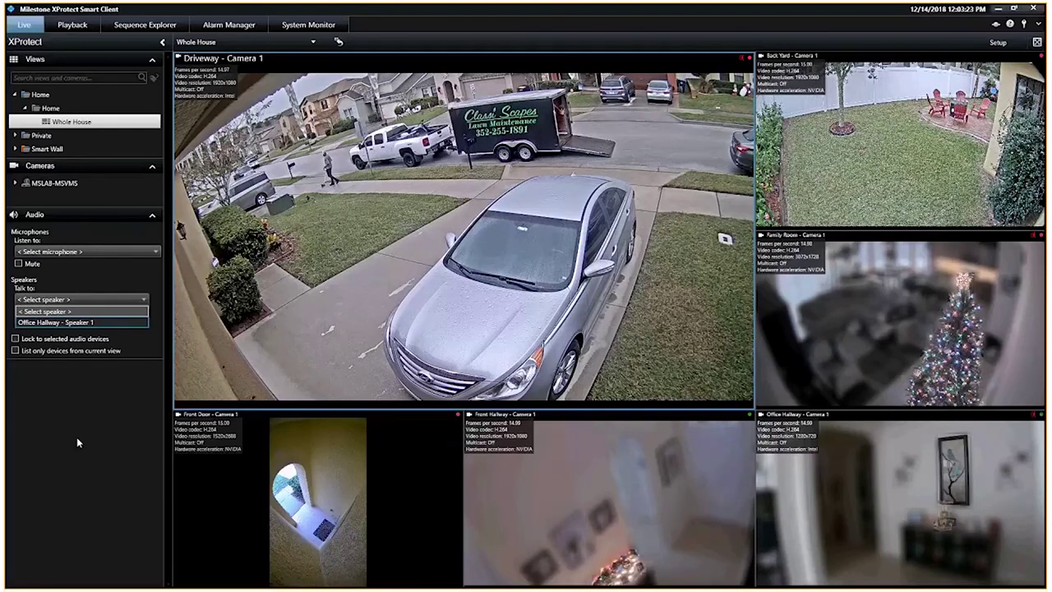
left_click(128, 337)
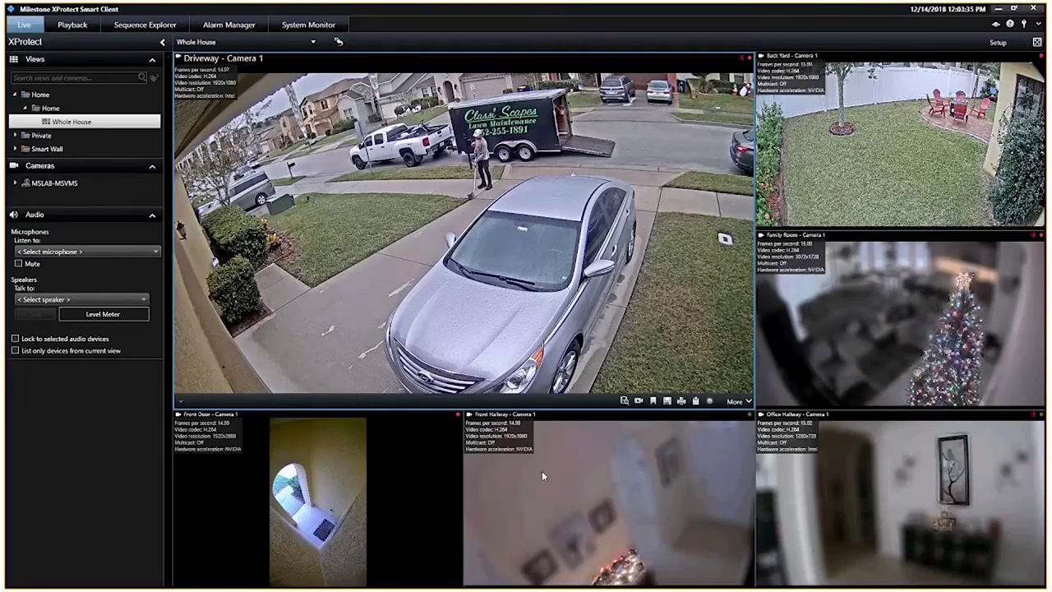
left_click(82, 251)
left_click(32, 261)
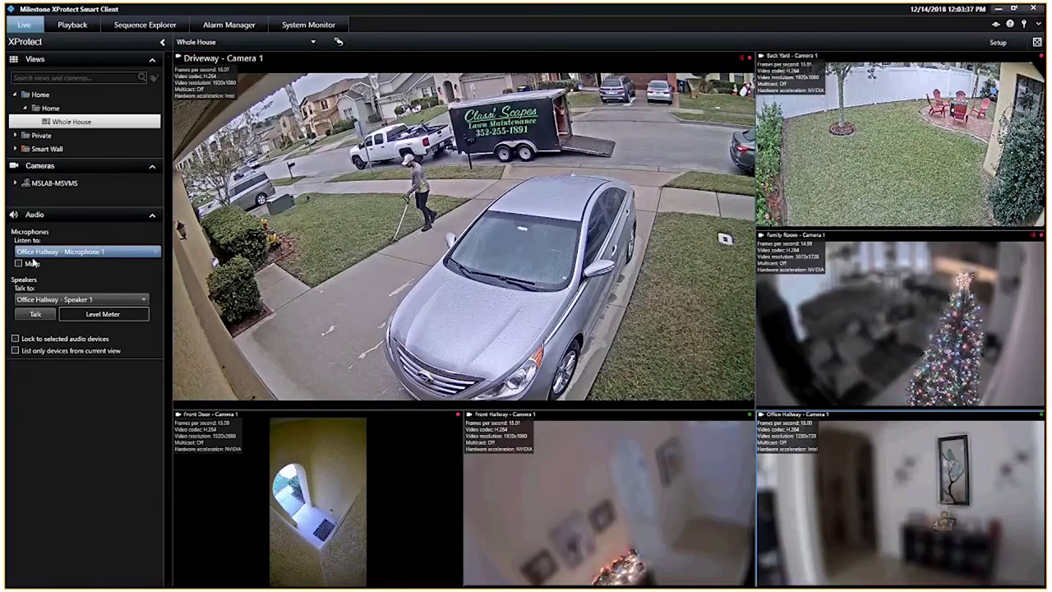
left_click(33, 263)
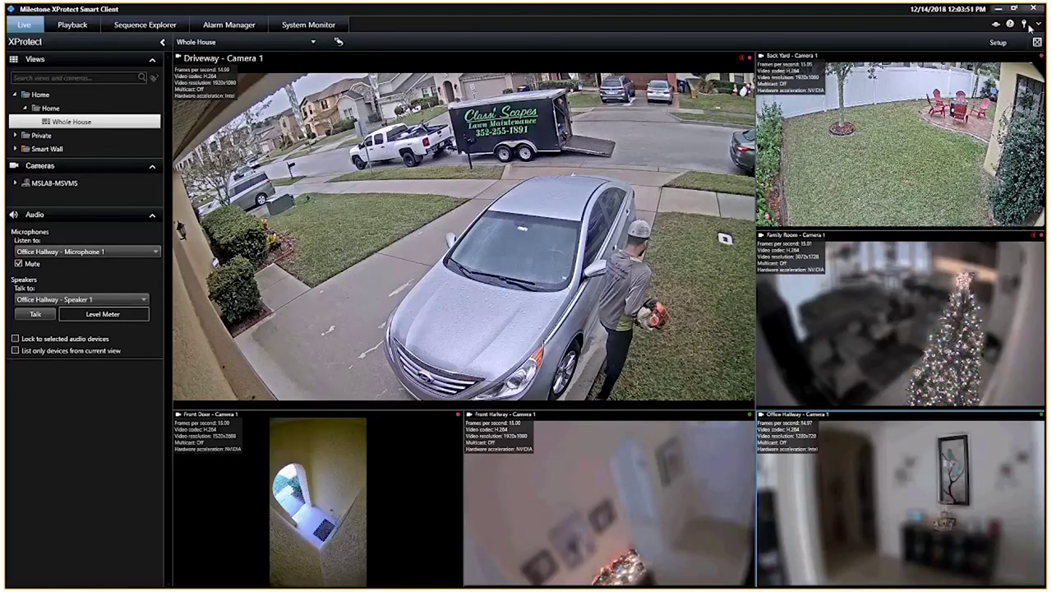
- Enter setup mode and display the properties of Driveway - Camera 1
left_click(997, 42)
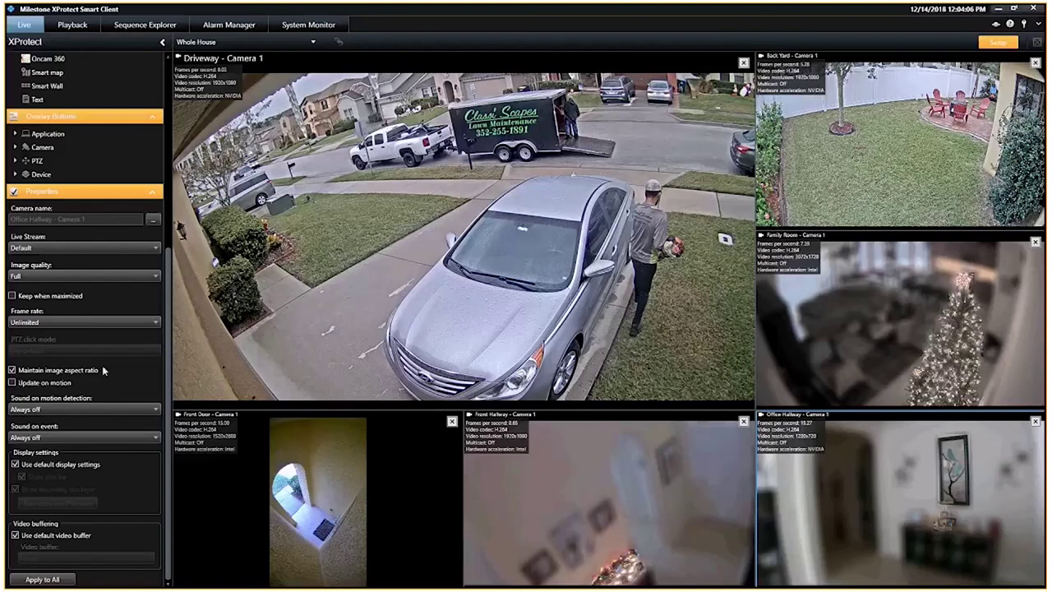
mouse_move(465, 342)
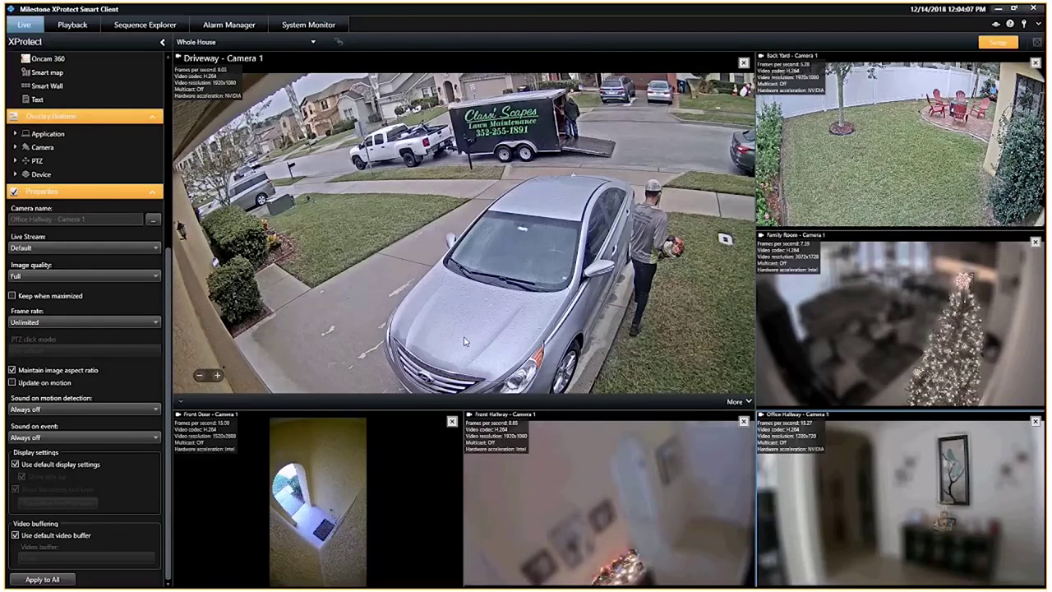
left_click(465, 341)
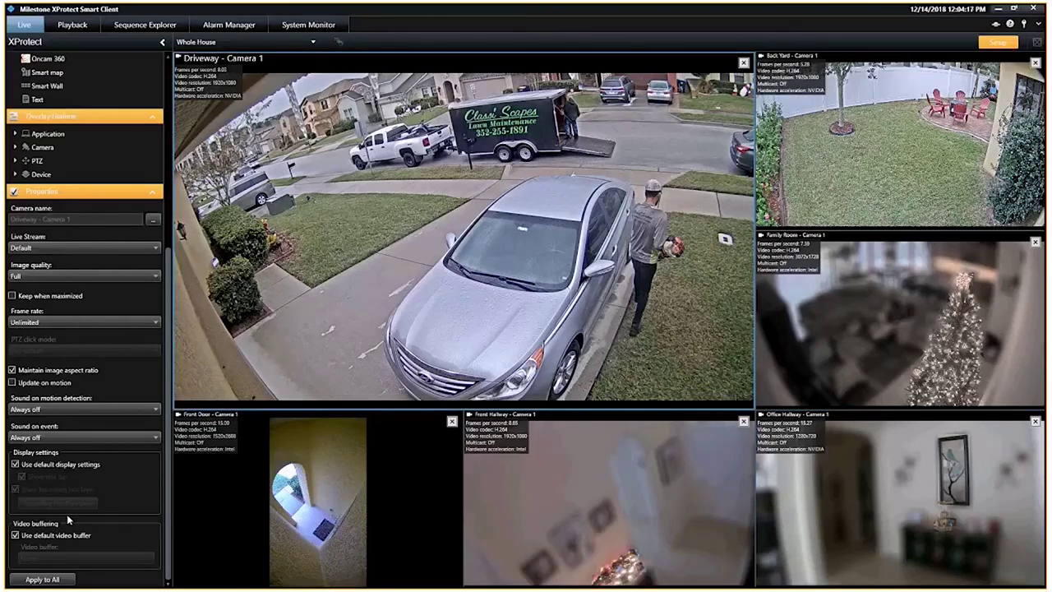
left_click(74, 246)
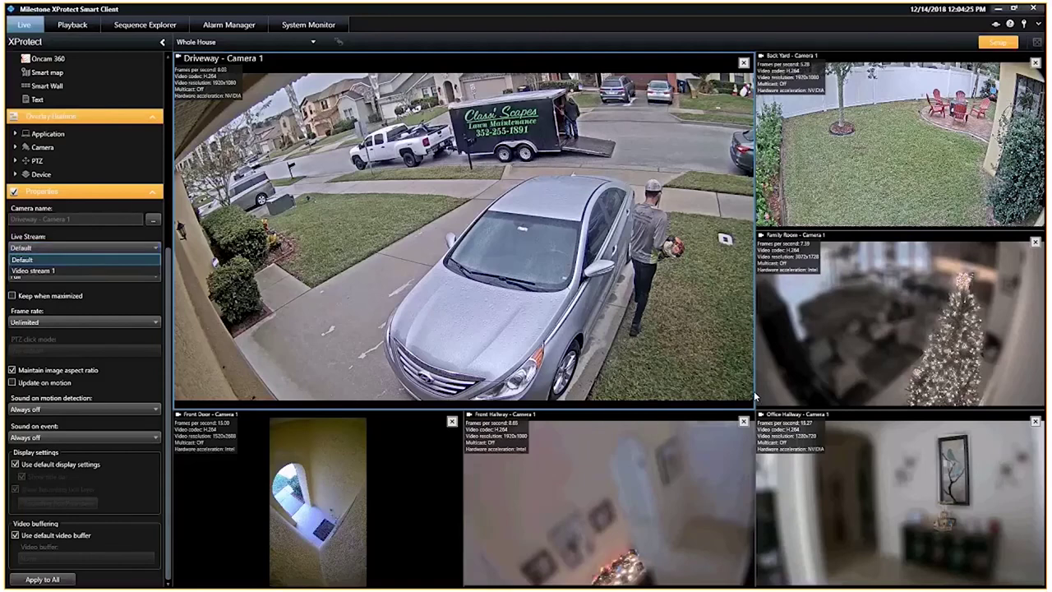
left_click(125, 311)
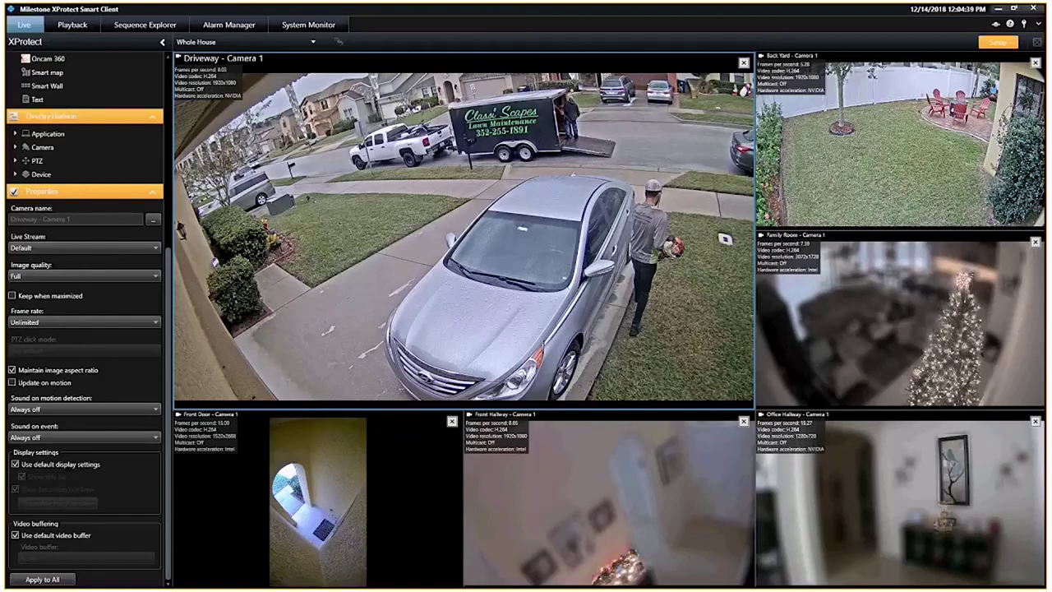
left_click(95, 248)
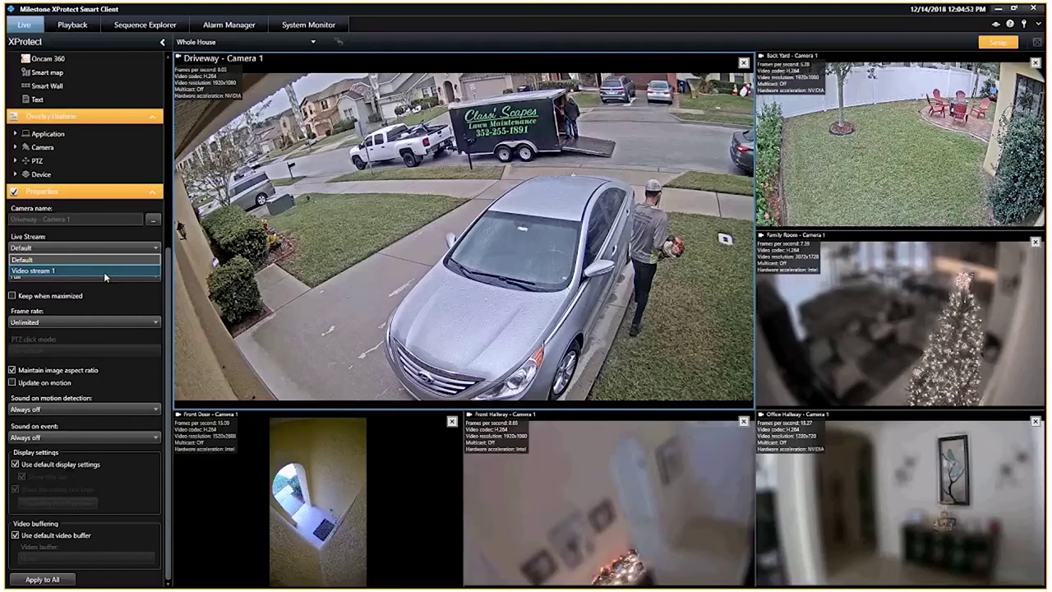
left_click(102, 284)
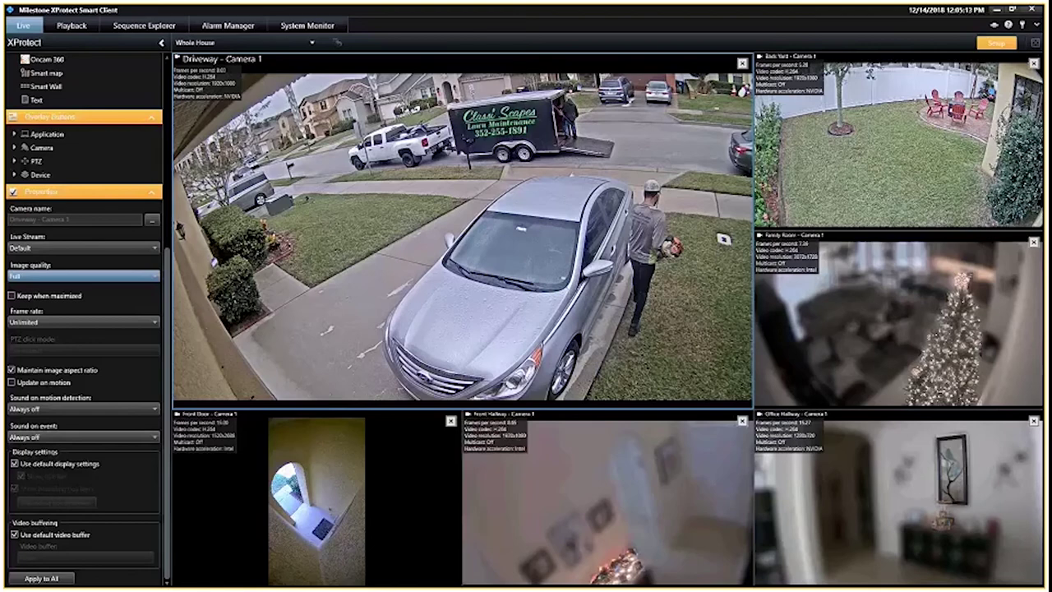
- Change Driveway - Camera 1's image quality from Full to Super high (for megapixel)
left_click(99, 277)
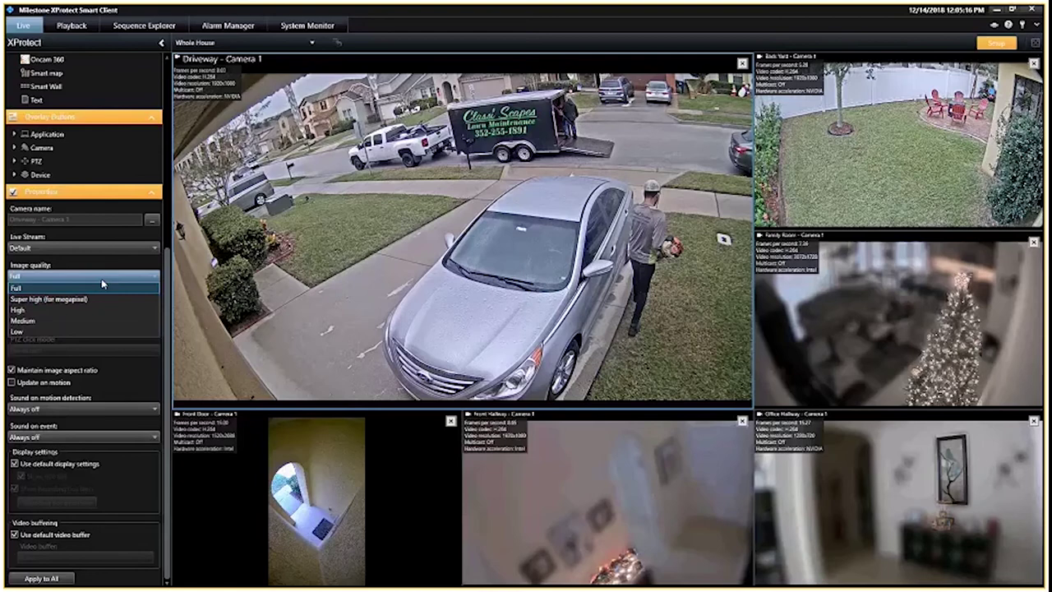
left_click(104, 286)
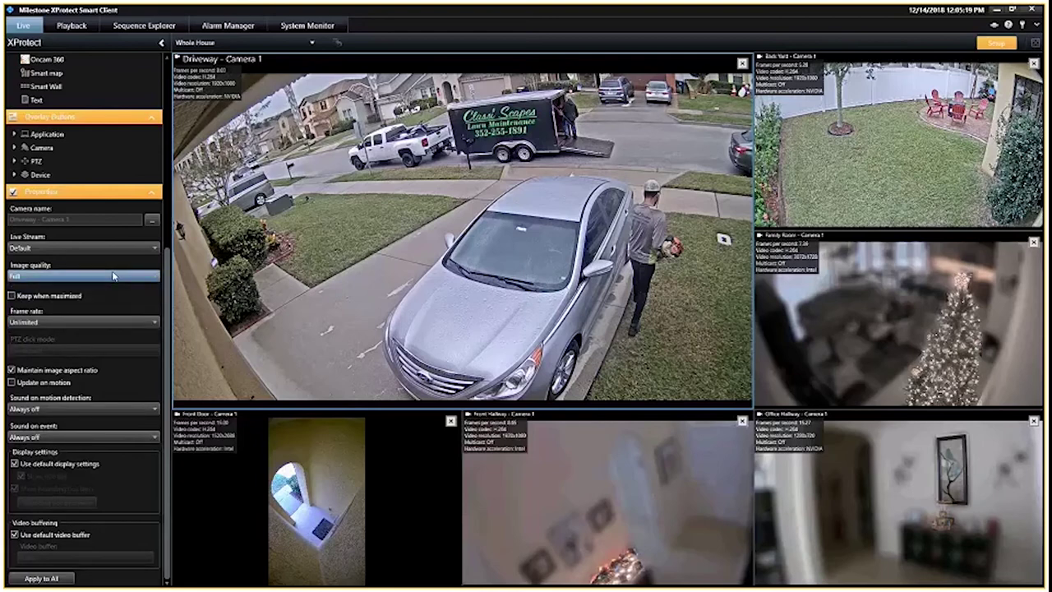
left_click(114, 276)
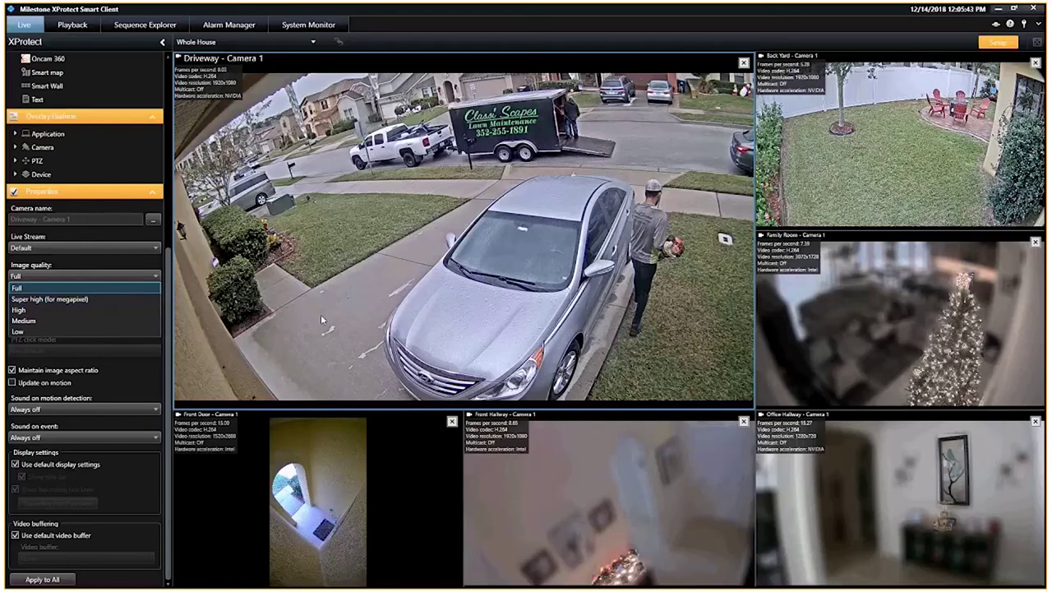
left_click(76, 300)
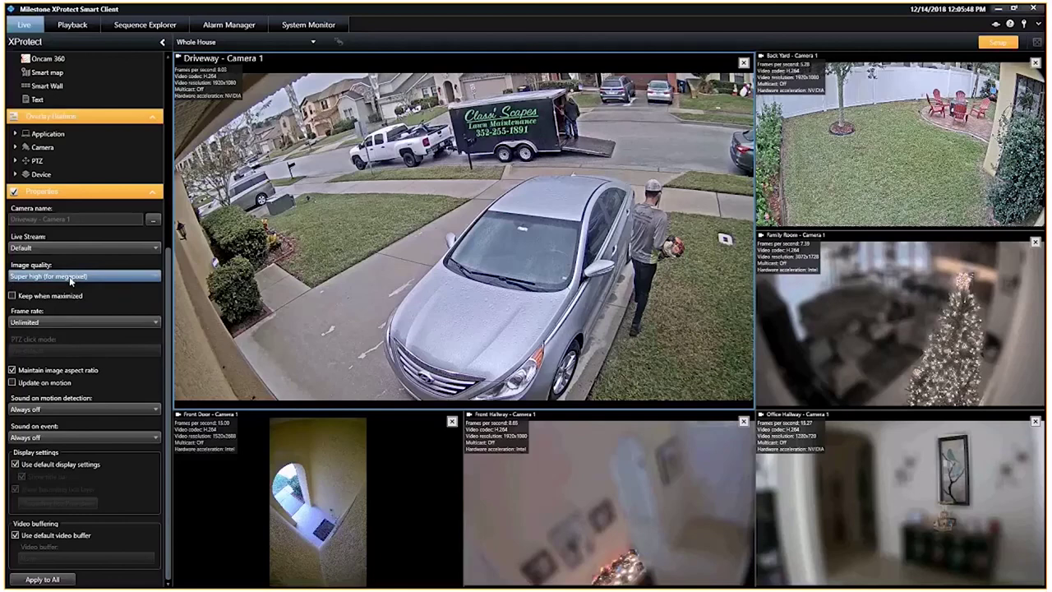
left_click(71, 280)
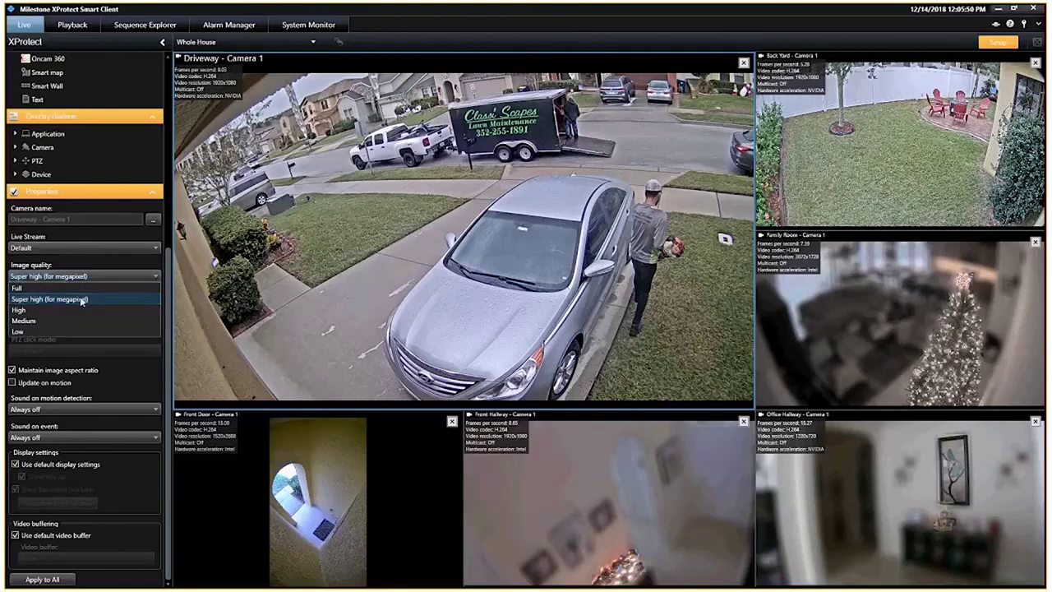
left_click(71, 279)
left_click(86, 280)
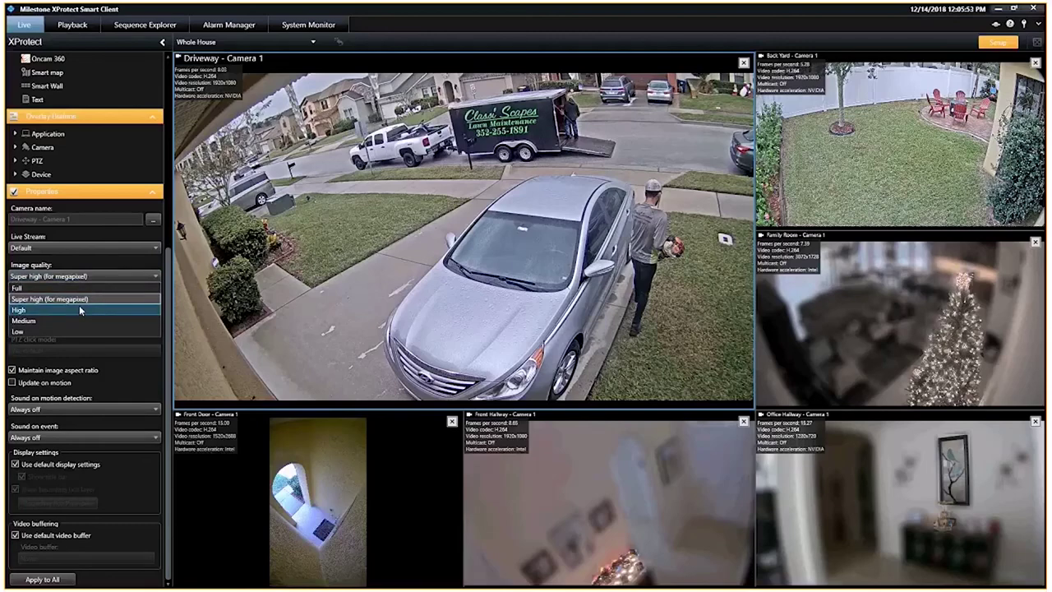
left_click(79, 309)
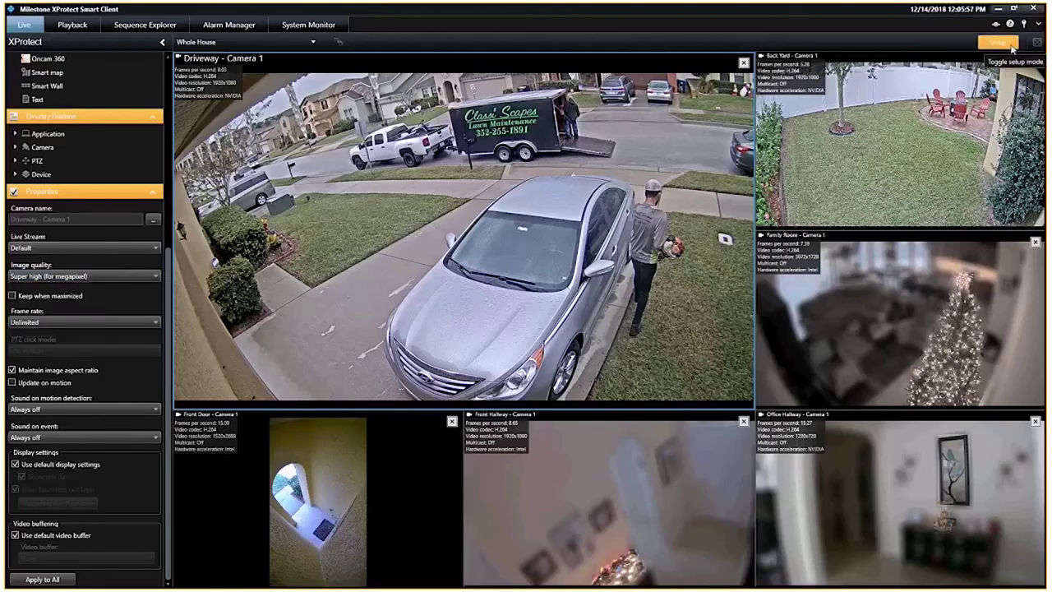
- Leave setup, maximize then restore the Driveway tile, and re-enter setup mode
left_click(998, 41)
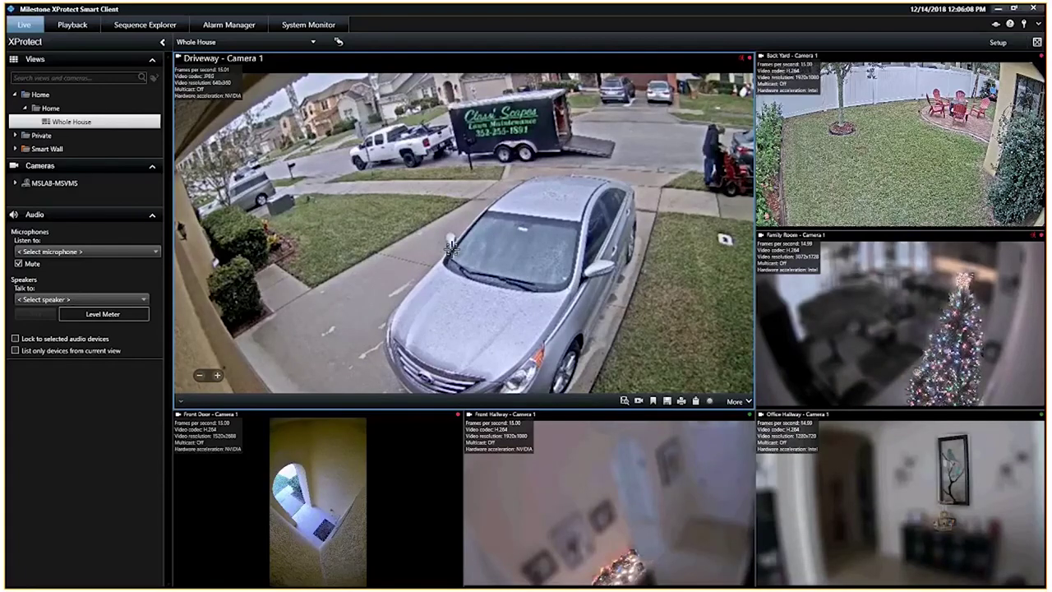
double_click(450, 246)
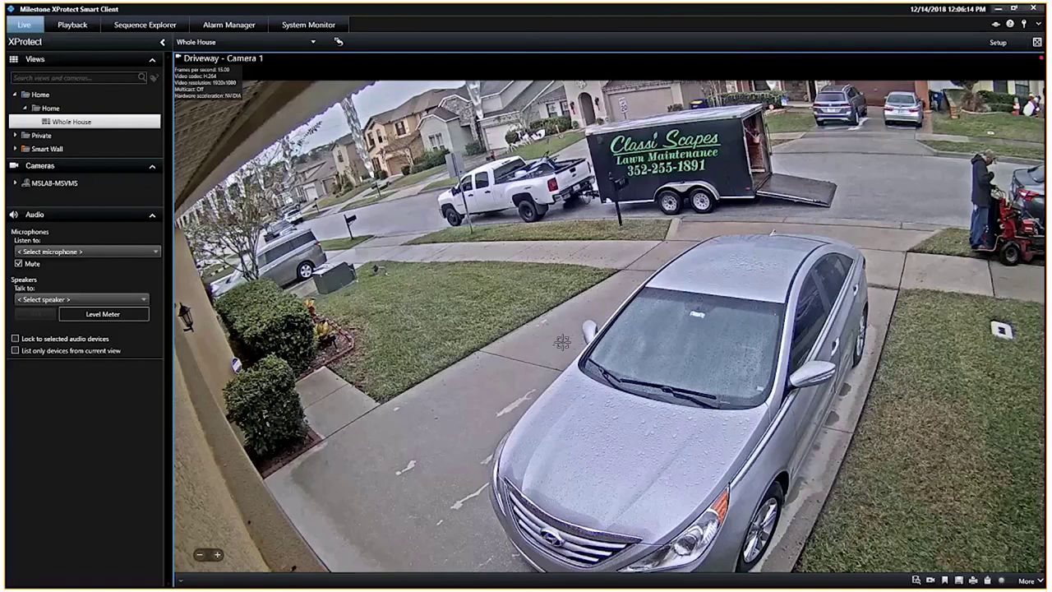
double_click(563, 342)
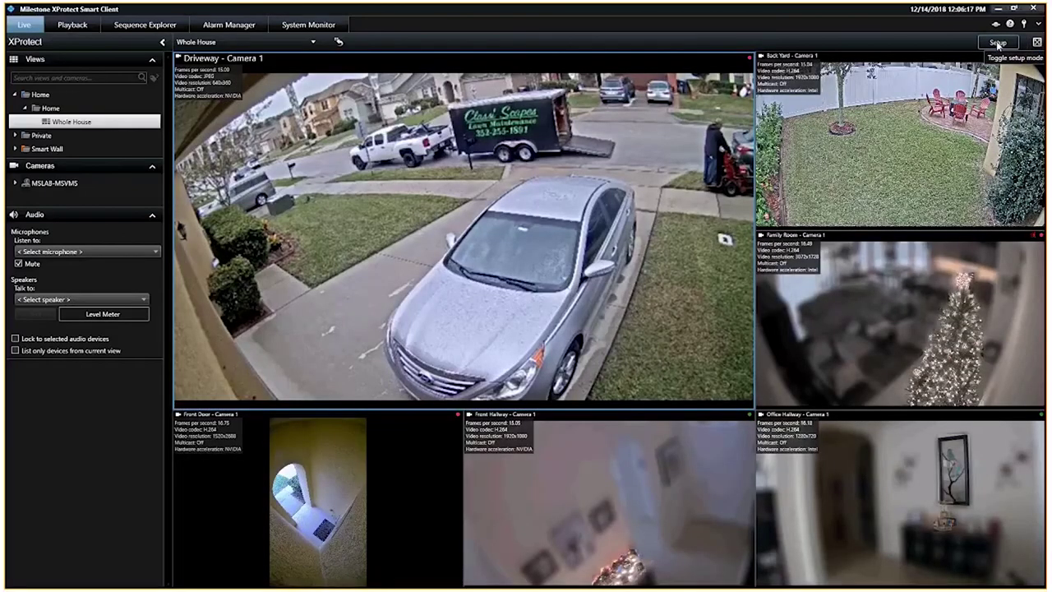
left_click(998, 44)
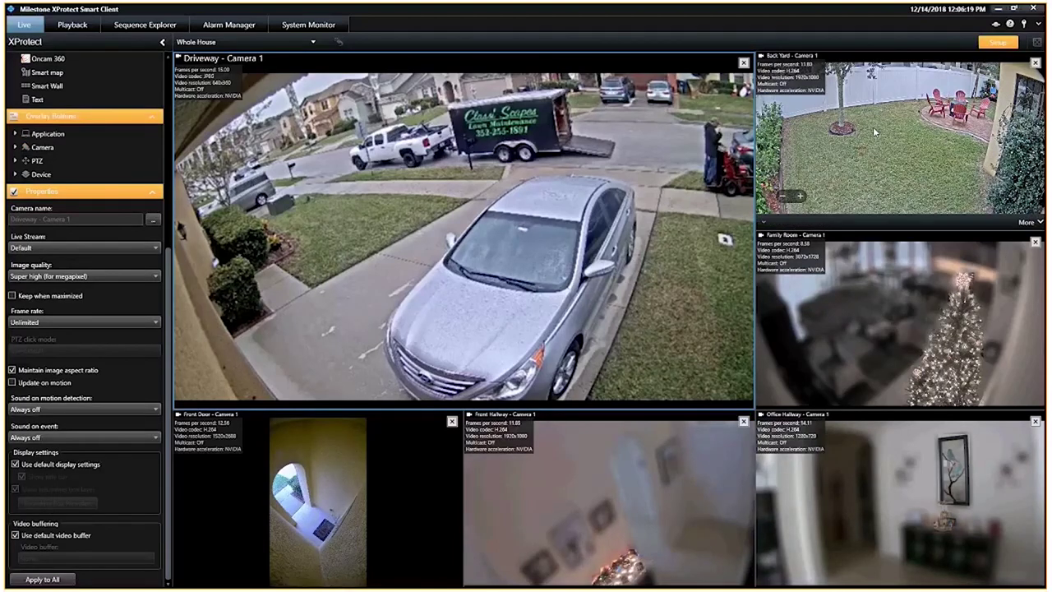
- Keep Back Yard on the Default stream with Full image quality, then select the Driveway camera
left_click(874, 127)
left_click(81, 248)
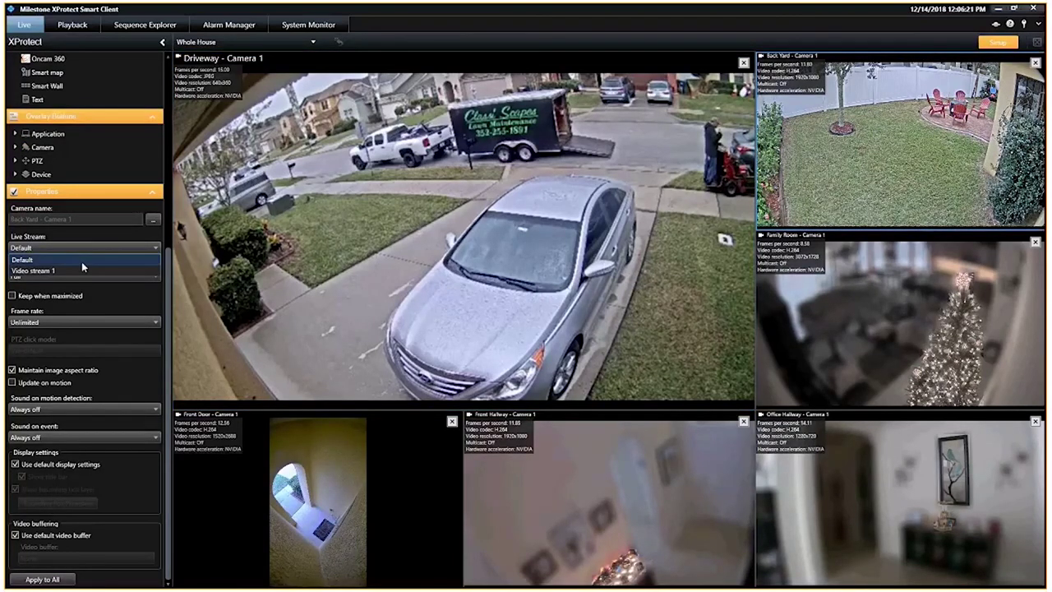
left_click(81, 261)
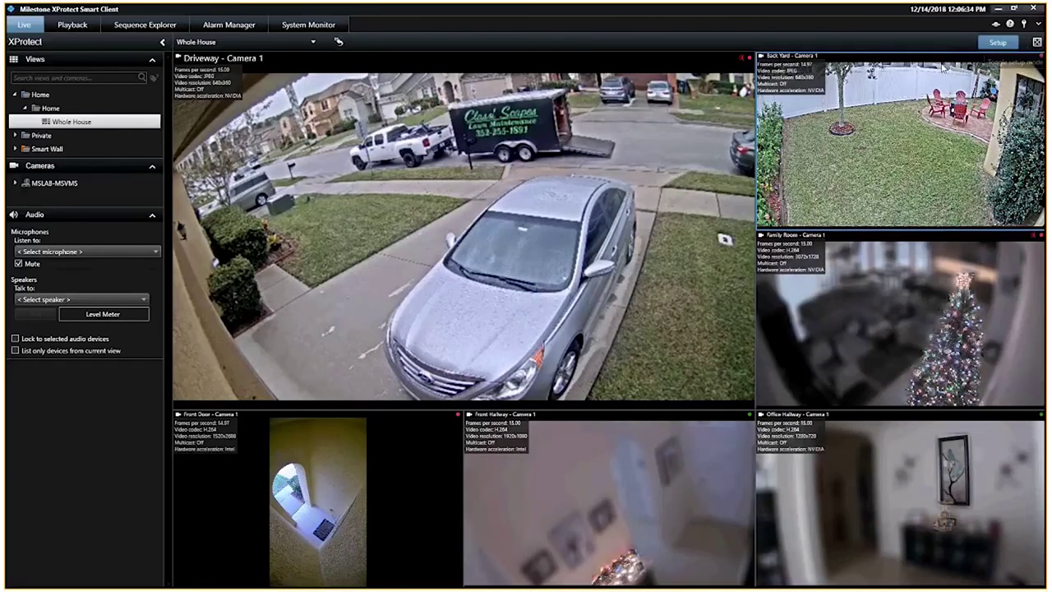
left_click(998, 42)
left_click(82, 276)
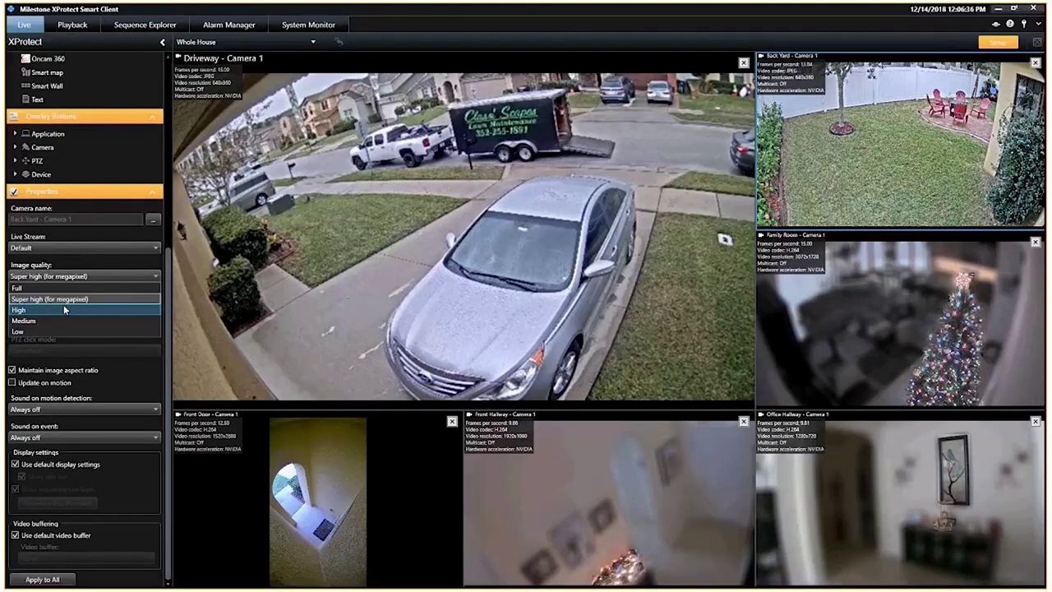
left_click(64, 288)
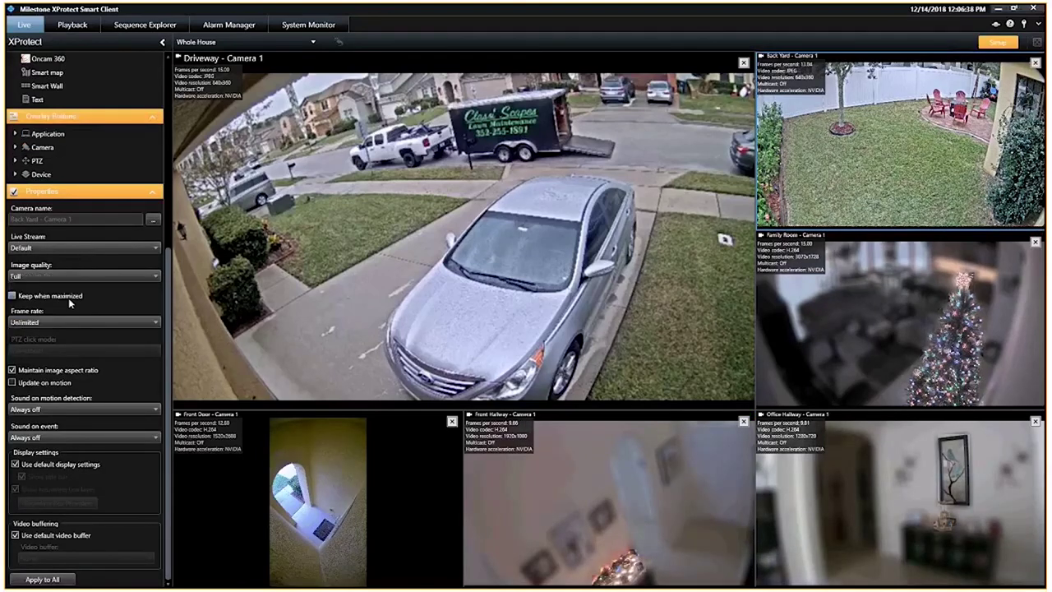
left_click(239, 248)
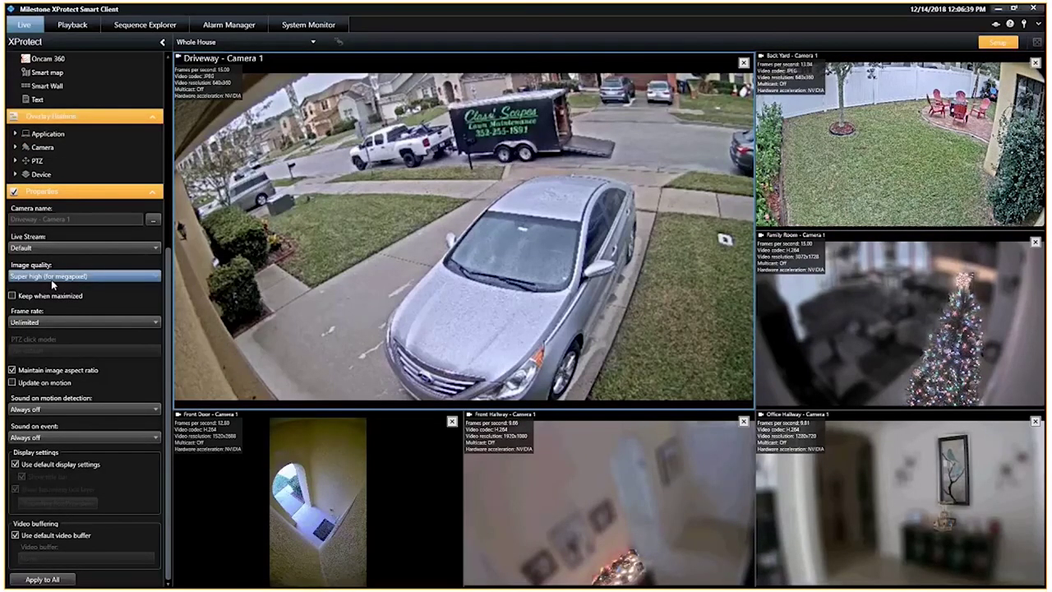
scroll(51, 279, "up", 1)
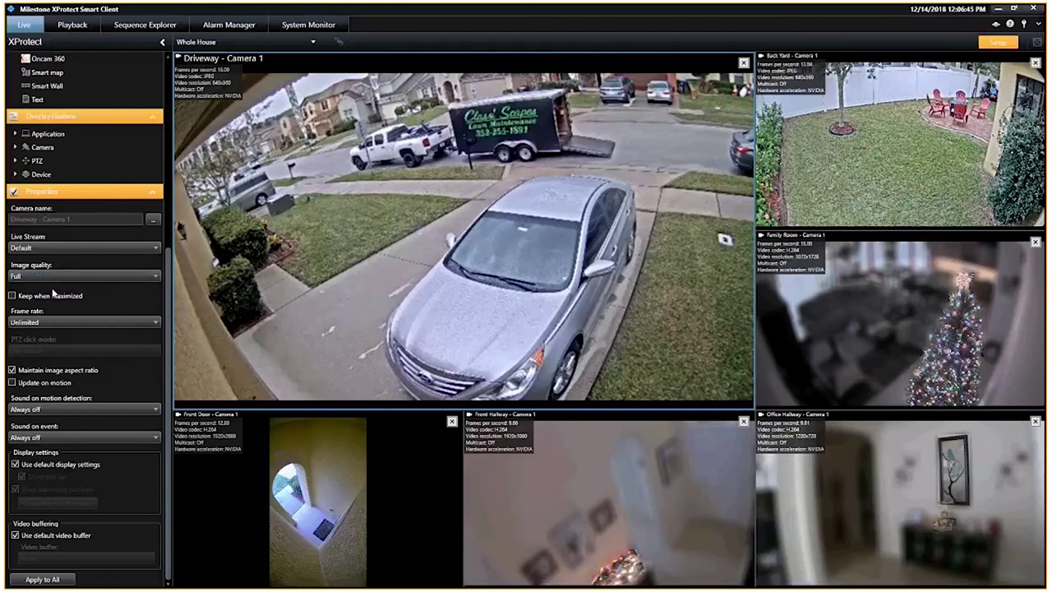
- Check the live feeds, return to setup, and list Driveway's frame rate options
left_click(997, 42)
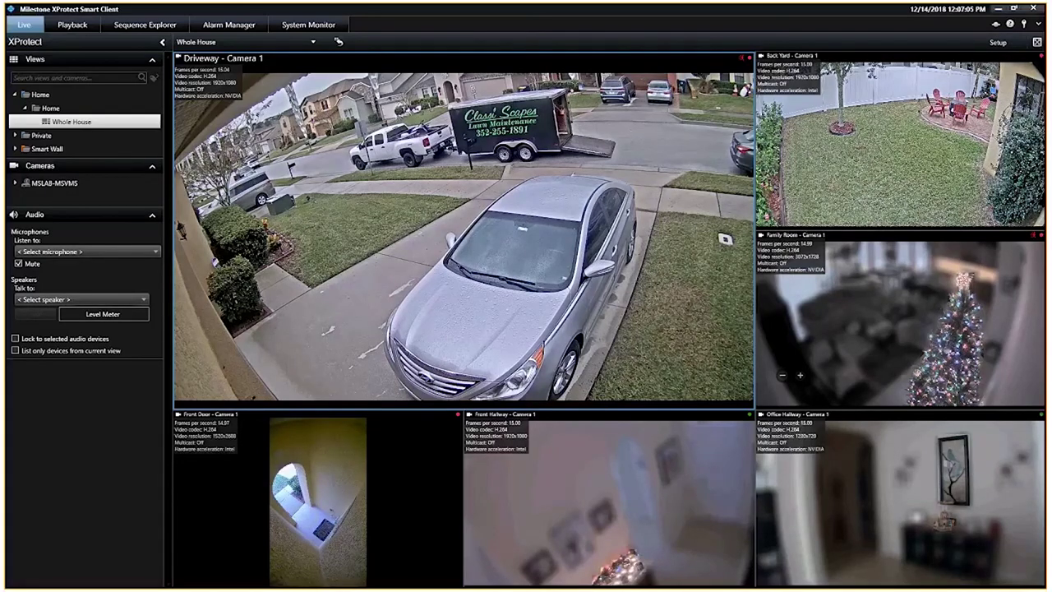
left_click(998, 42)
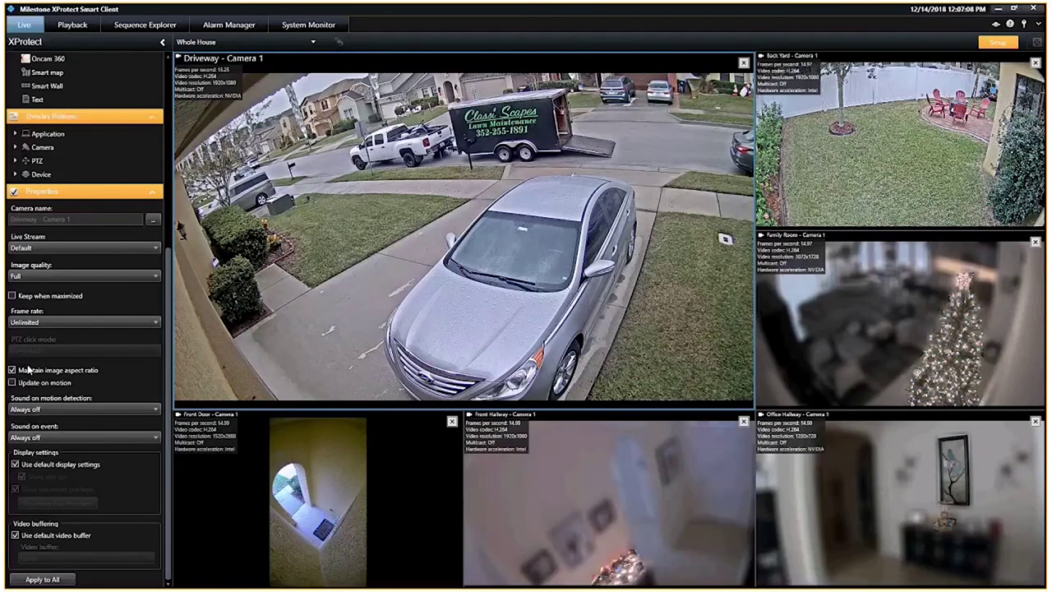
left_click(49, 322)
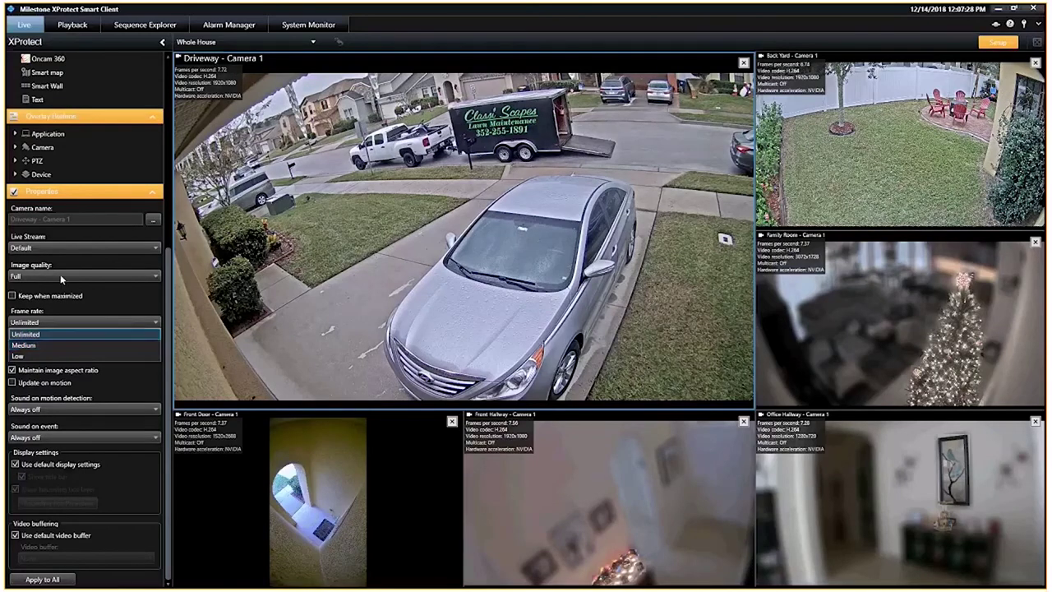
- Leave Driveway at Unlimited frame rate, then select Front Hallway and Front Door cameras
left_click(92, 281)
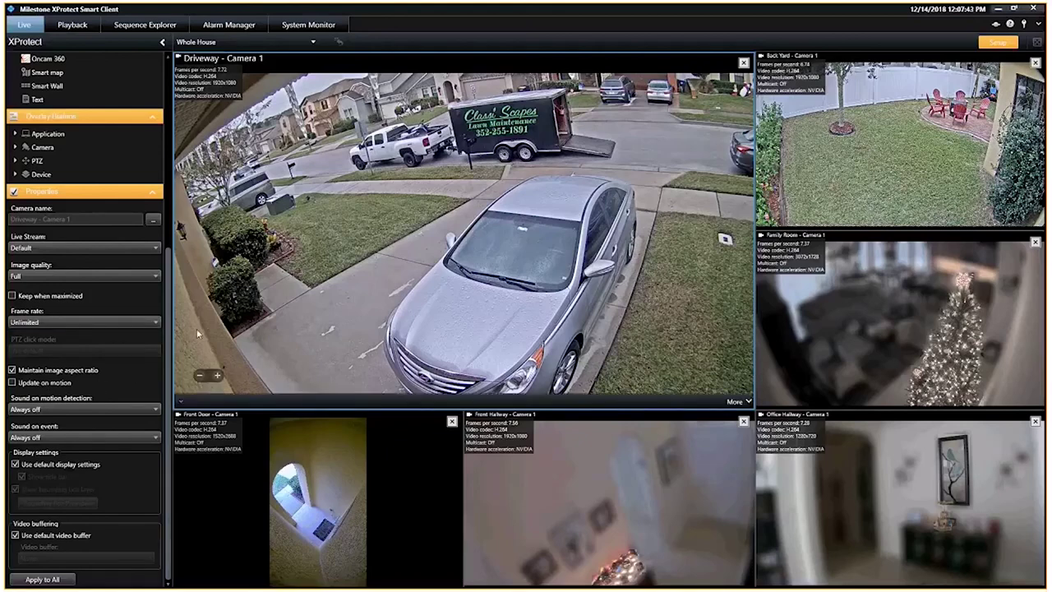
left_click(667, 492)
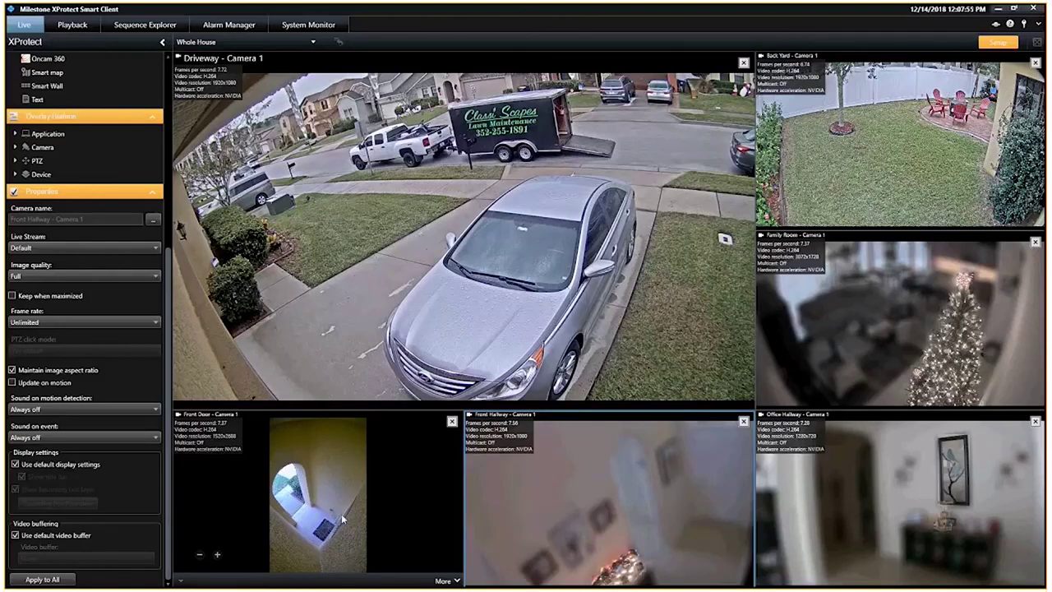
left_click(384, 513)
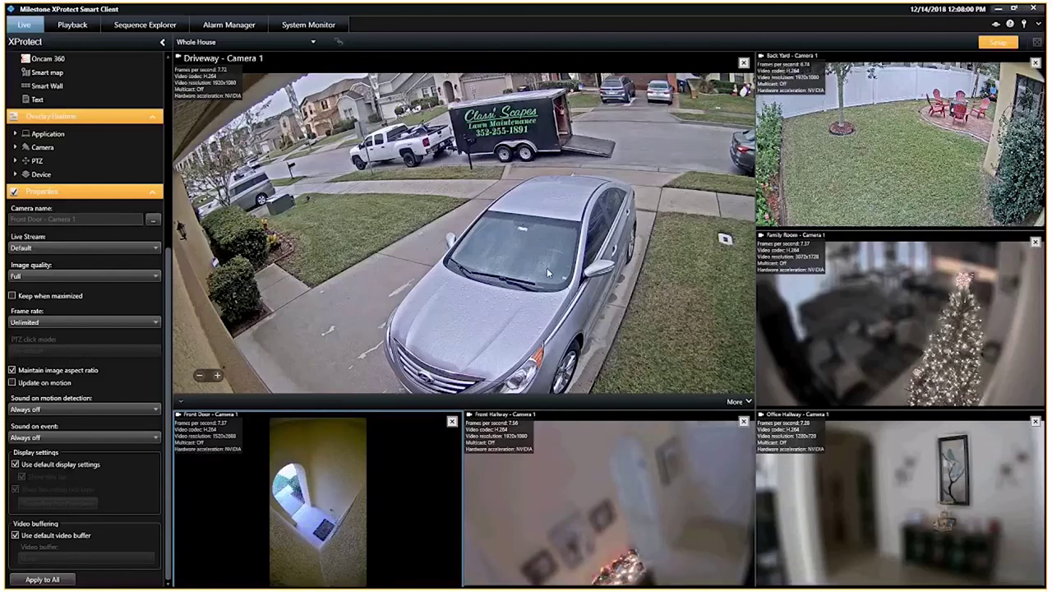
- Turn off Maintain image aspect ratio for Front Door - Camera 1
left_click(51, 374)
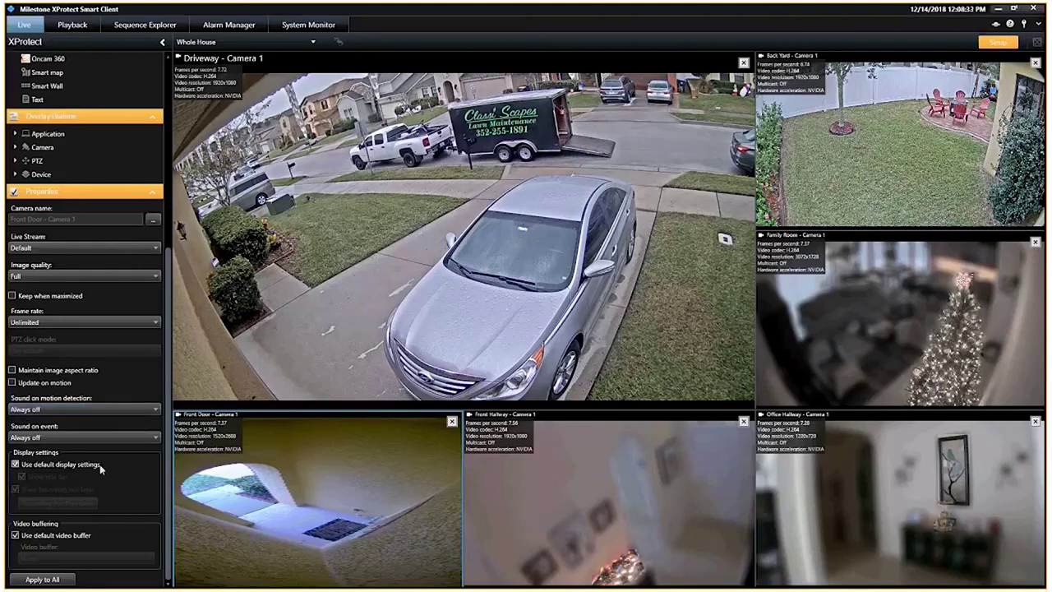
- Try the Sound on motion detection options, briefly Always on, finally leaving it Always off
left_click(105, 410)
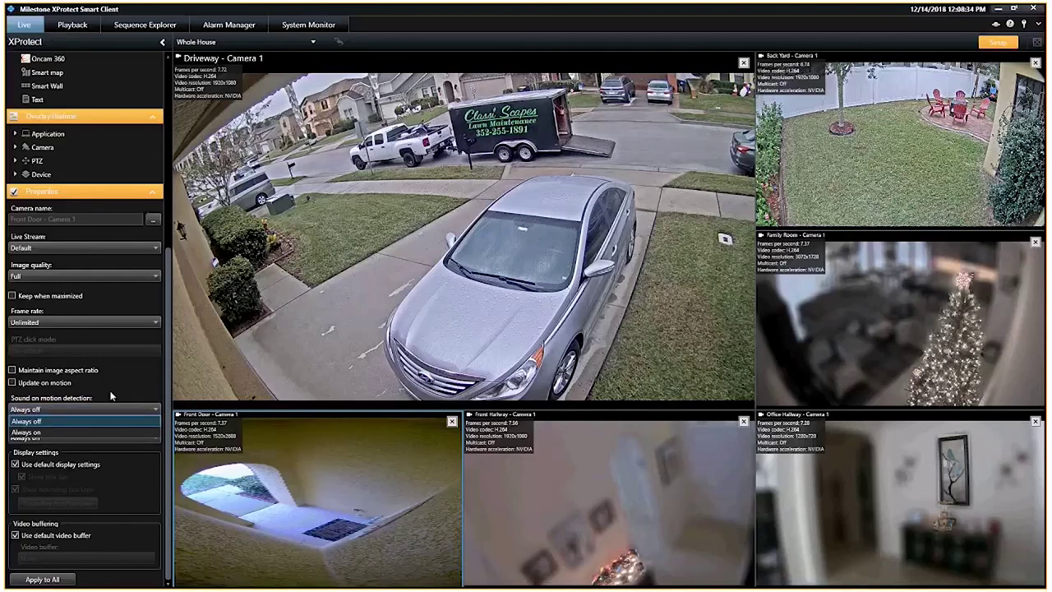
left_click(110, 411)
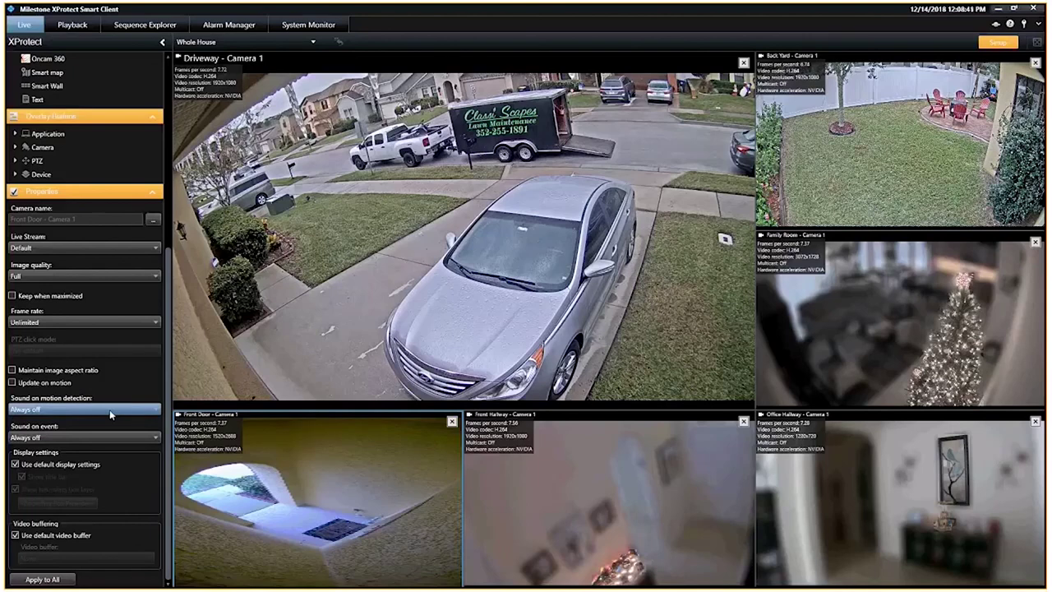
left_click(109, 410)
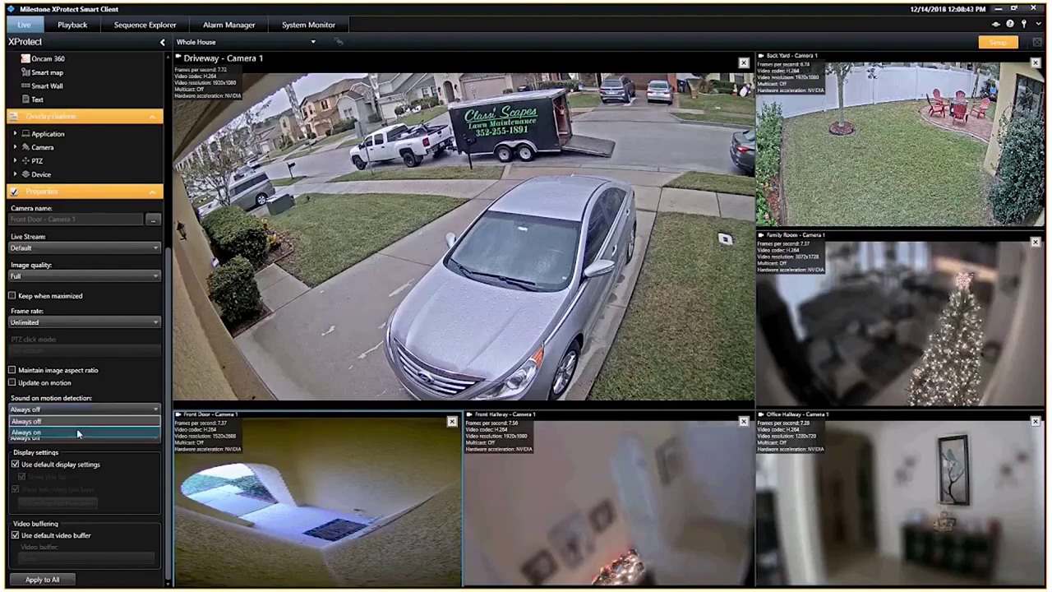
left_click(77, 433)
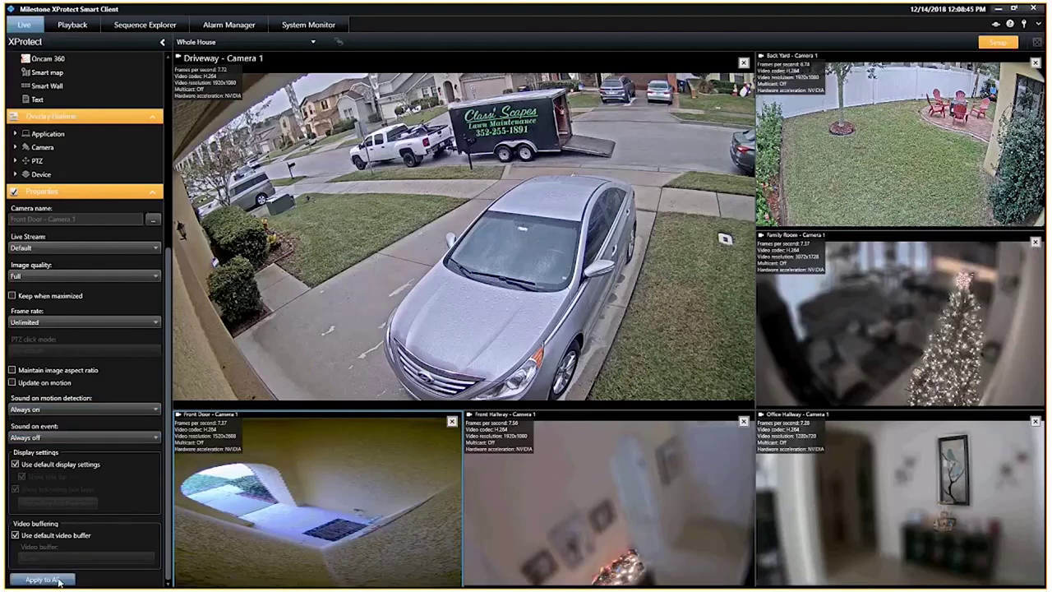
left_click(86, 409)
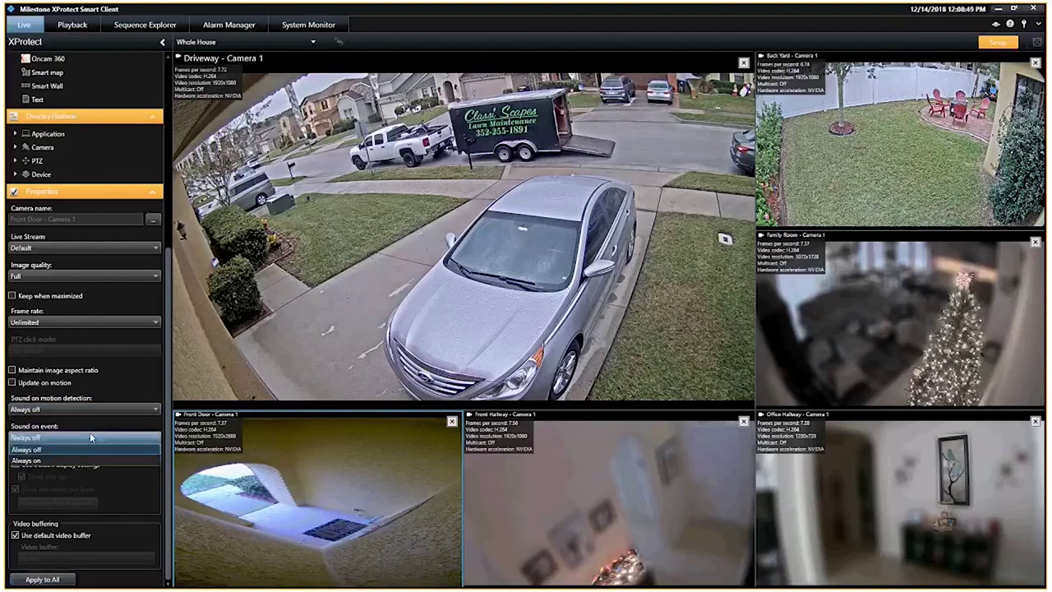
left_click(88, 424)
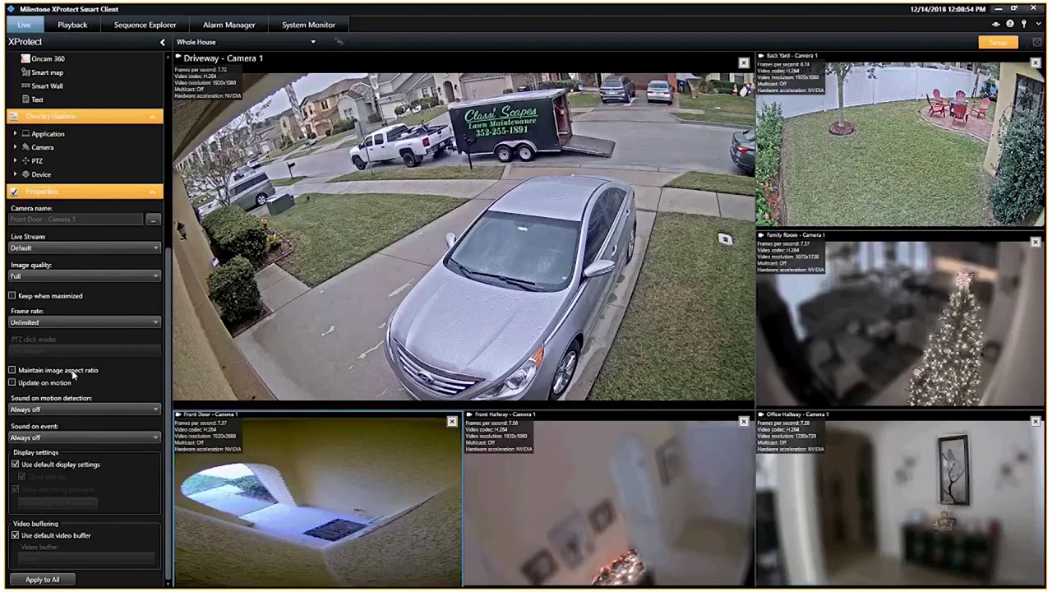
- Change Front Door's image quality from Full to Low and apply these settings to all cameras
left_click(61, 277)
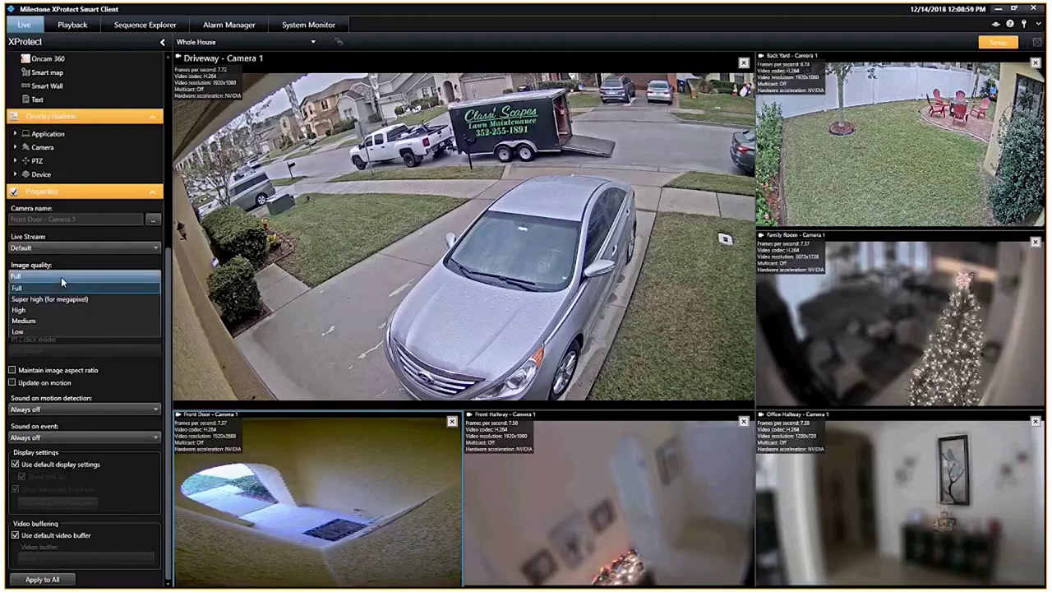
left_click(51, 329)
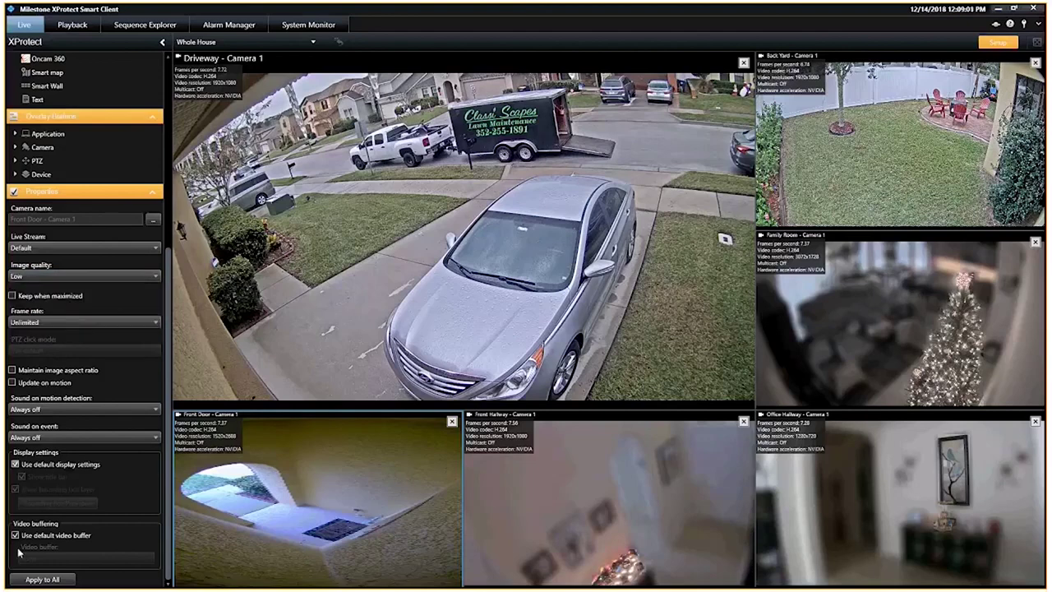
left_click(33, 581)
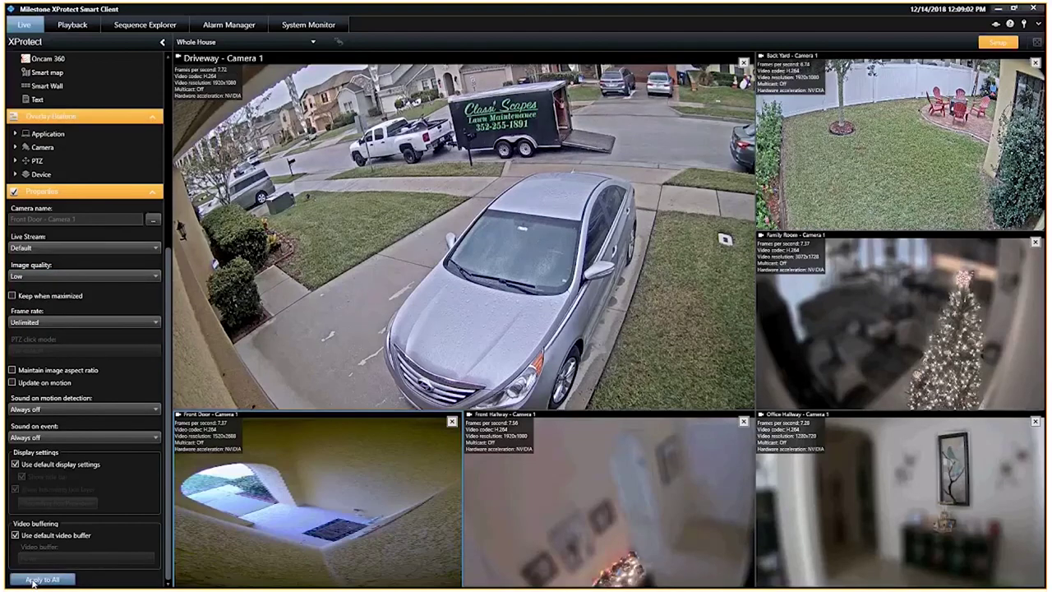